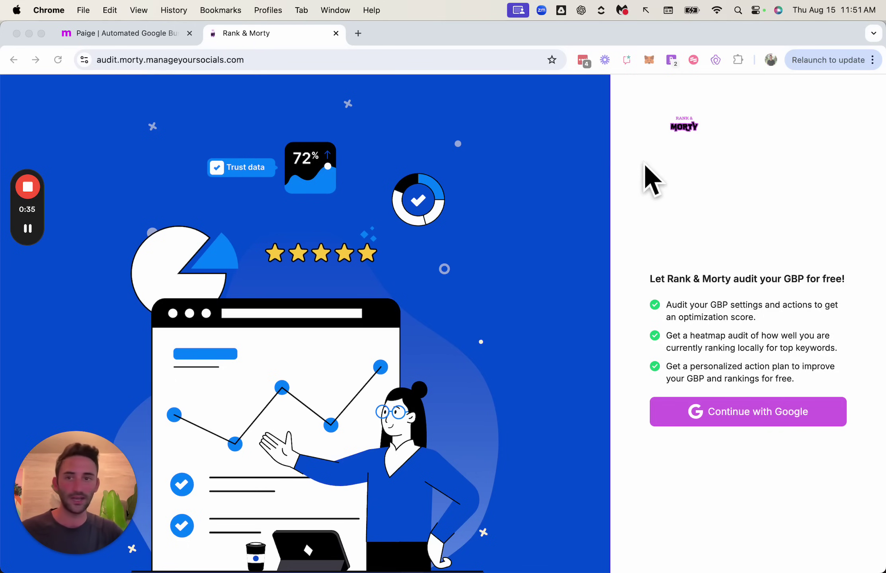
- Switch to the Merchynt Paige automated Google Business Profile page
click(133, 35)
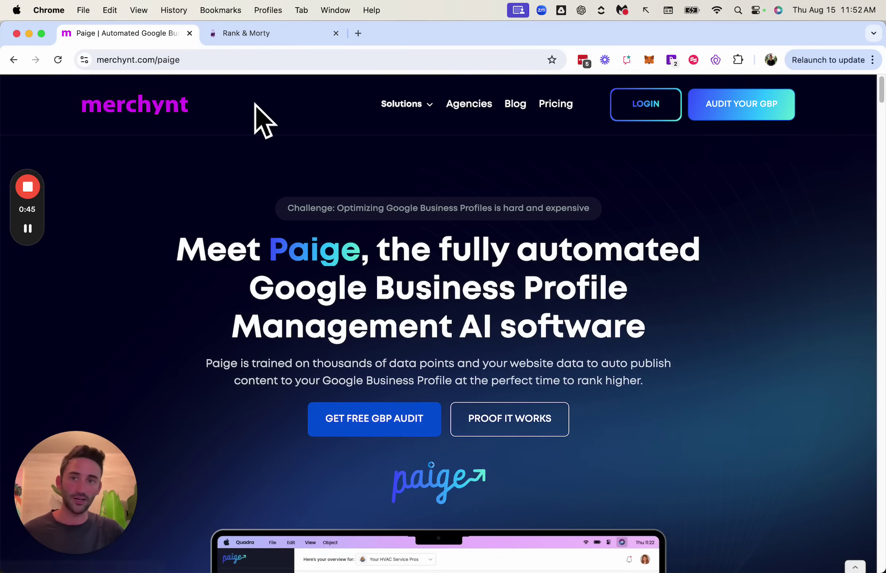
- Return to the Rank & Morty free GBP audit sign-in page
click(274, 37)
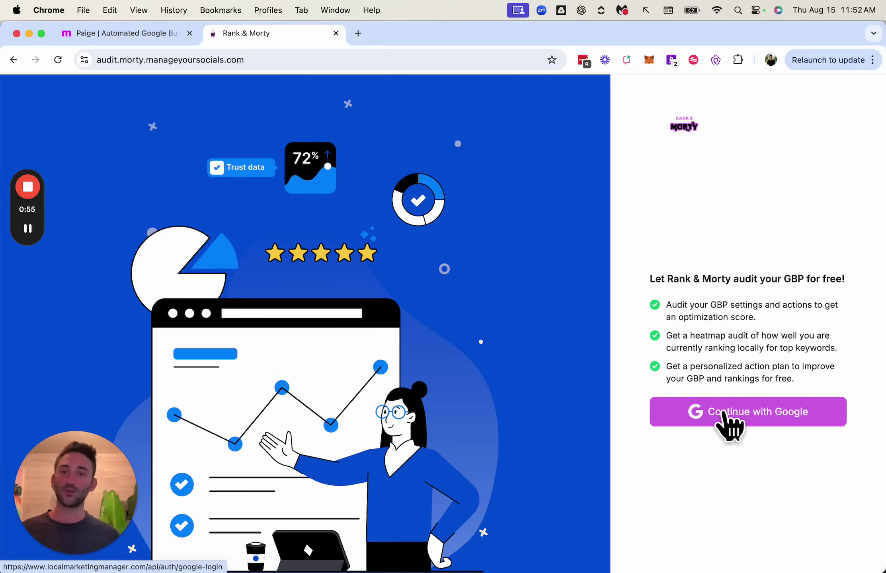
- Sign in with Google and pick the Merchynt profile to audit
click(726, 414)
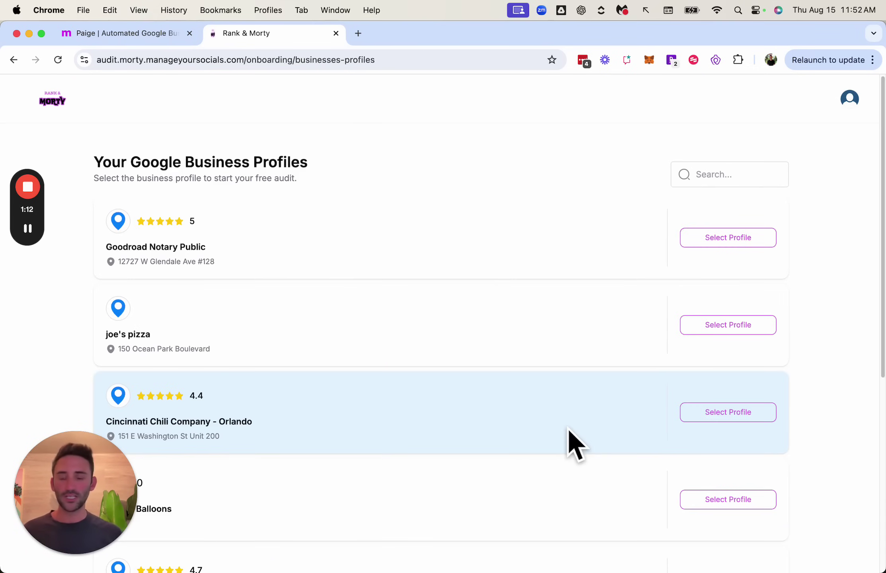
scroll(520, 297, down, 8)
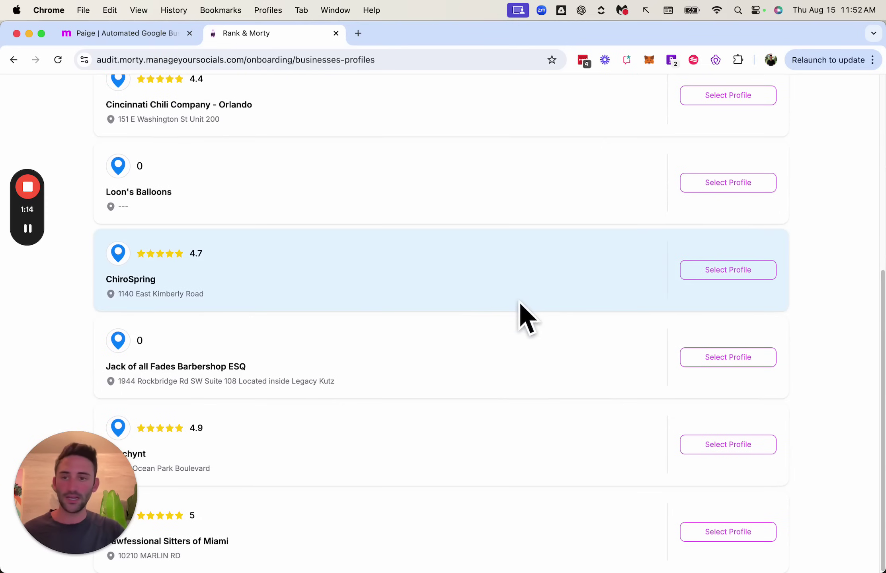
click(728, 444)
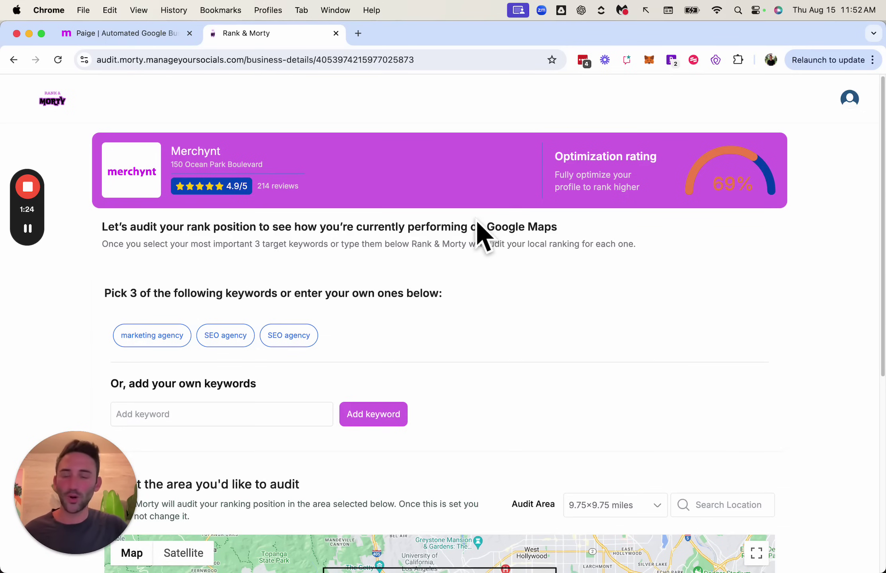
- Bring the Paige Settings window to the front
click(145, 38)
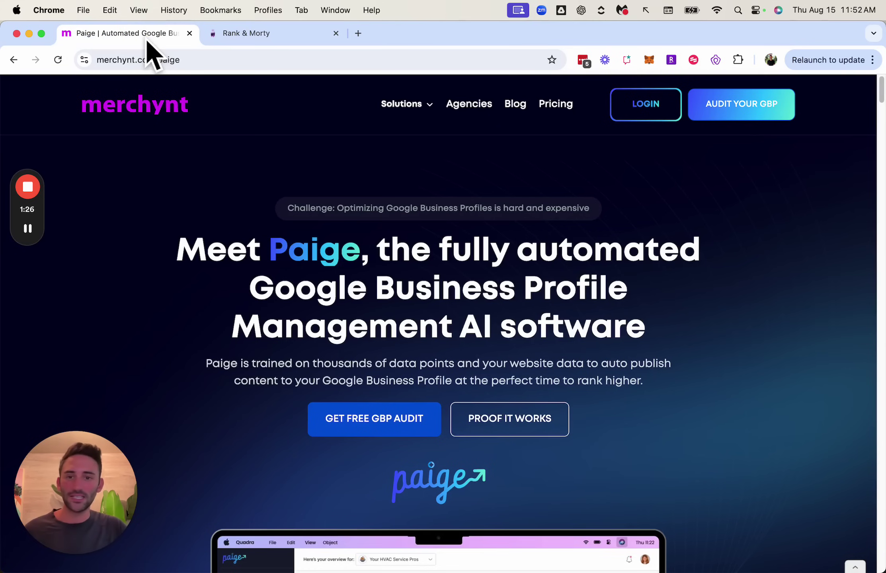
click(259, 34)
key(super+grave)
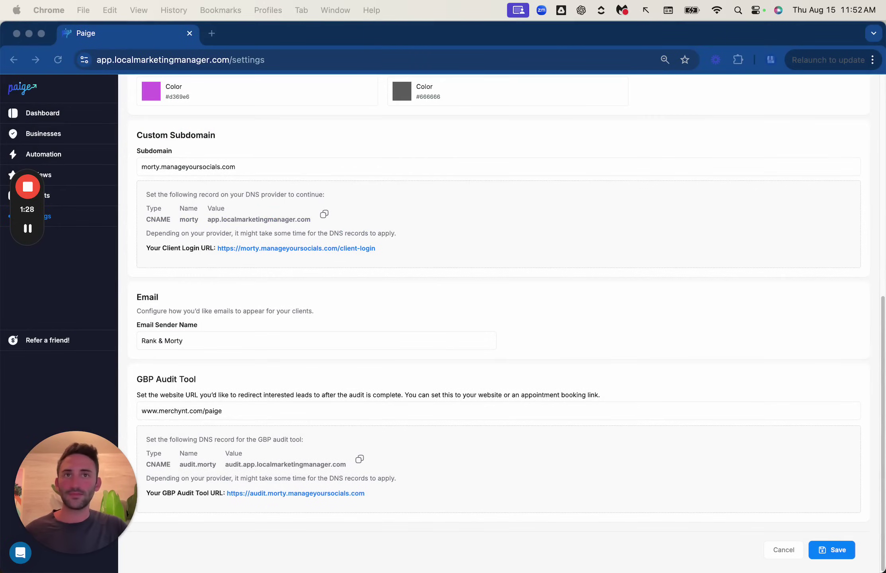
scroll(380, 337, up, 10)
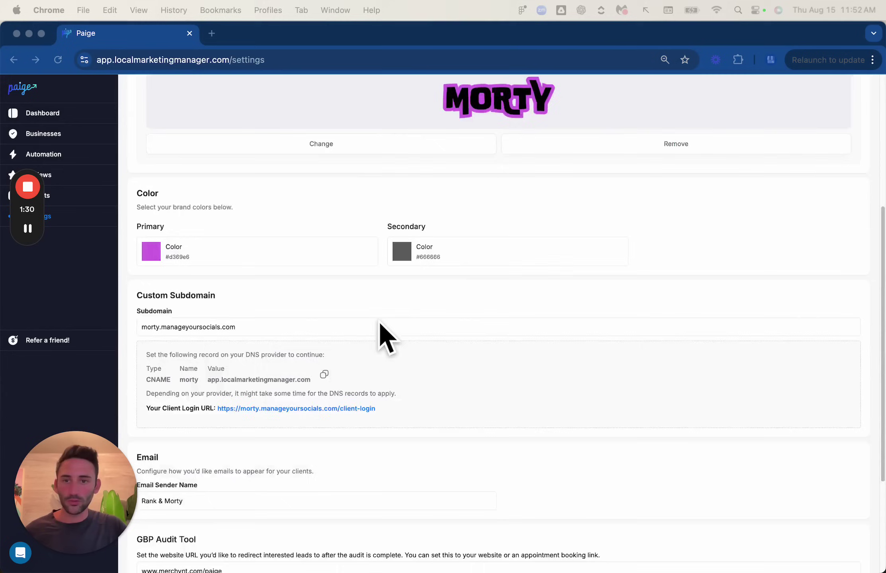
click(219, 194)
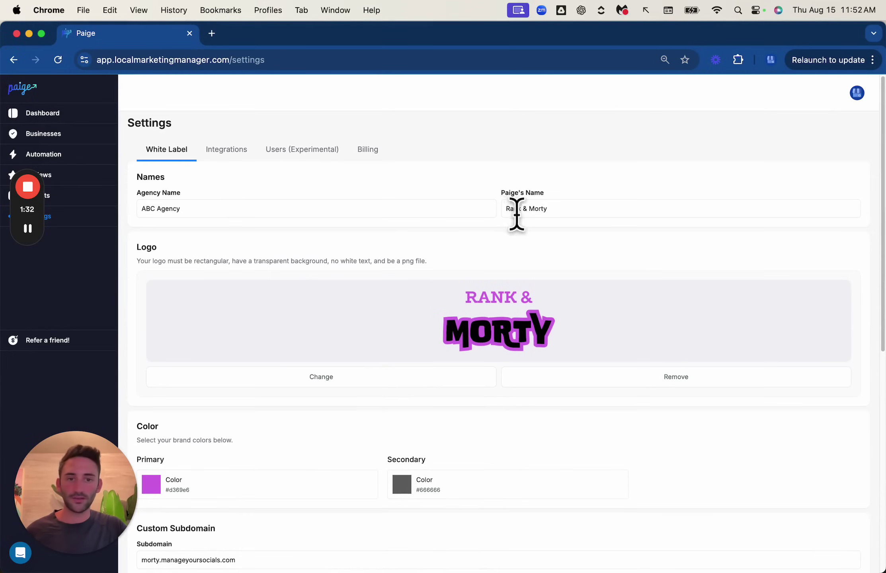
drag(590, 211, 500, 214)
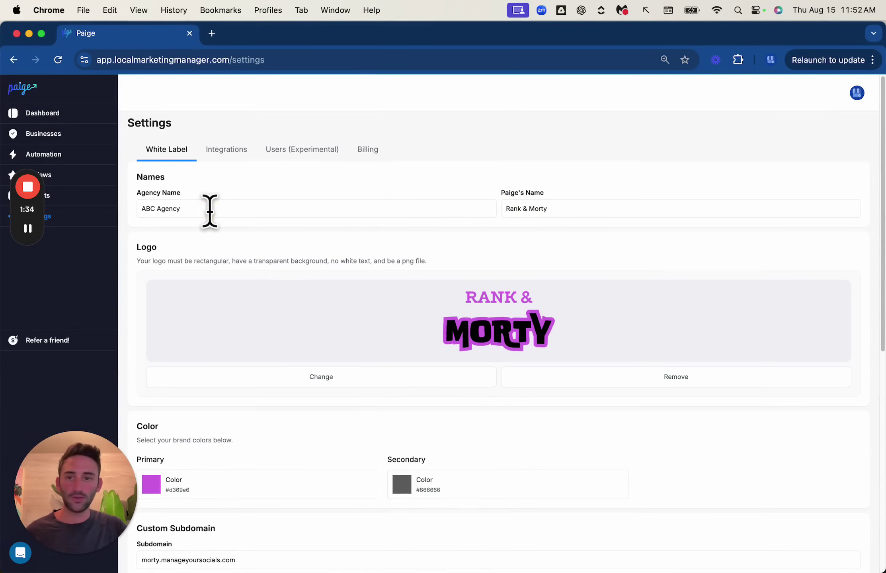
drag(208, 208, 255, 189)
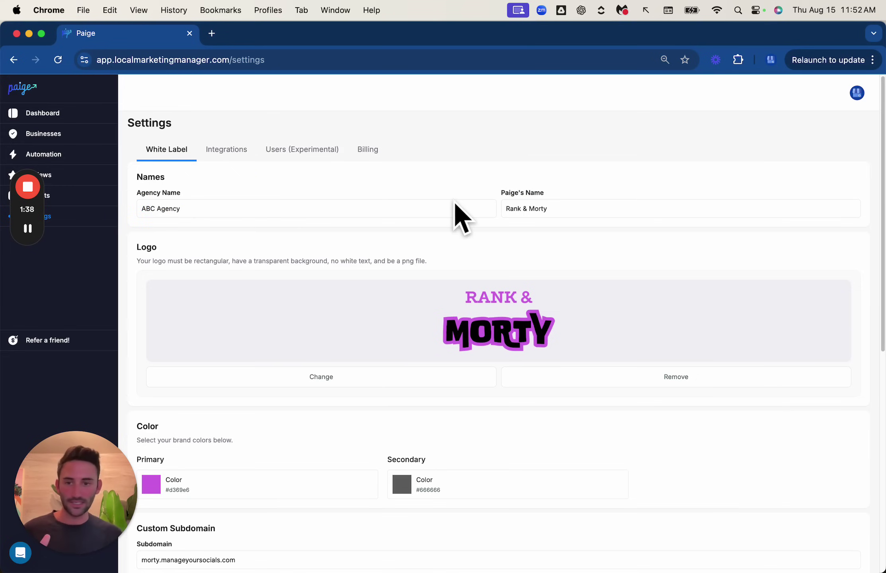
scroll(510, 331, down, 5)
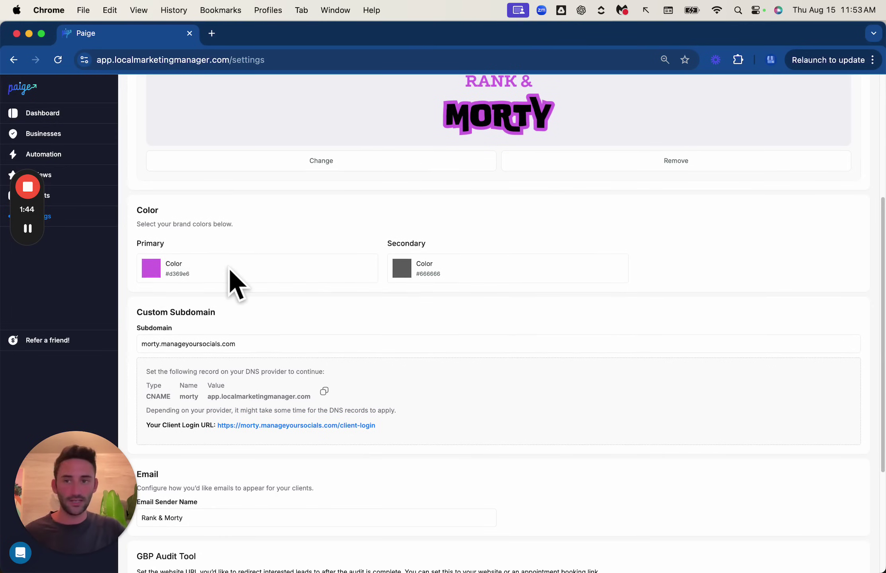
scroll(235, 283, down, 4)
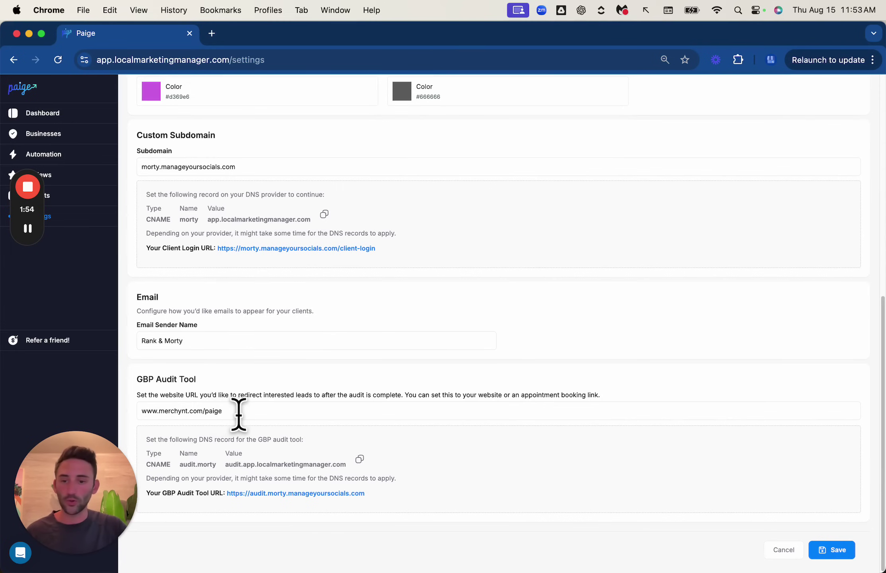
drag(238, 411, 140, 421)
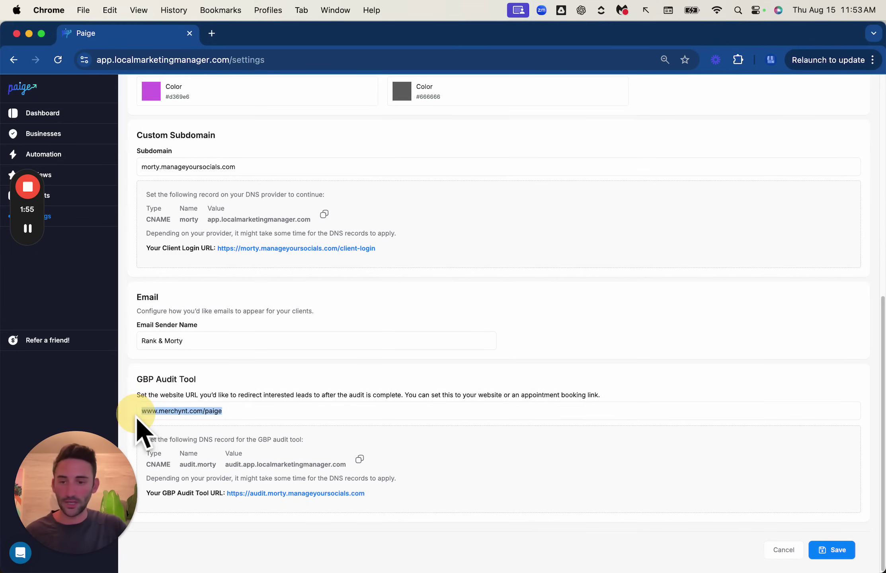
click(251, 410)
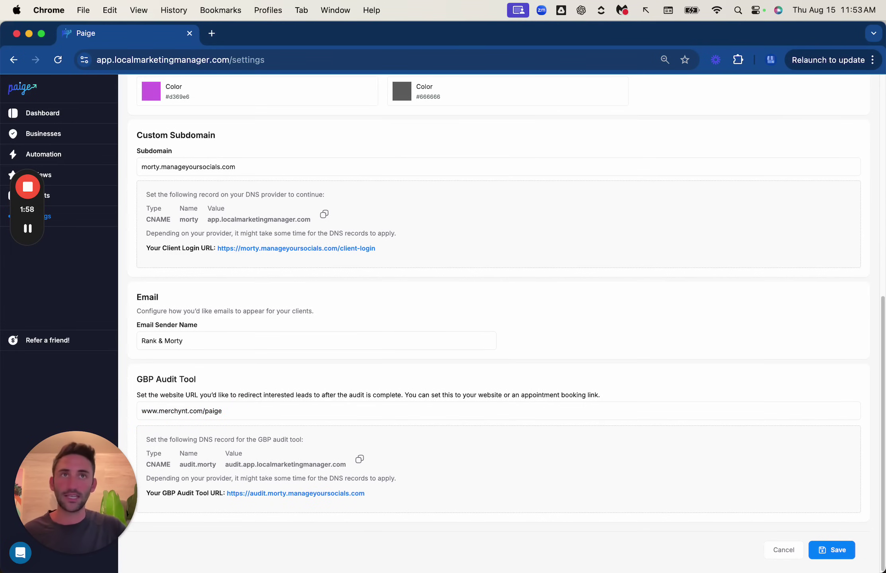
- Bring the Rank & Morty audit window forward and maximize it
key(super+grave)
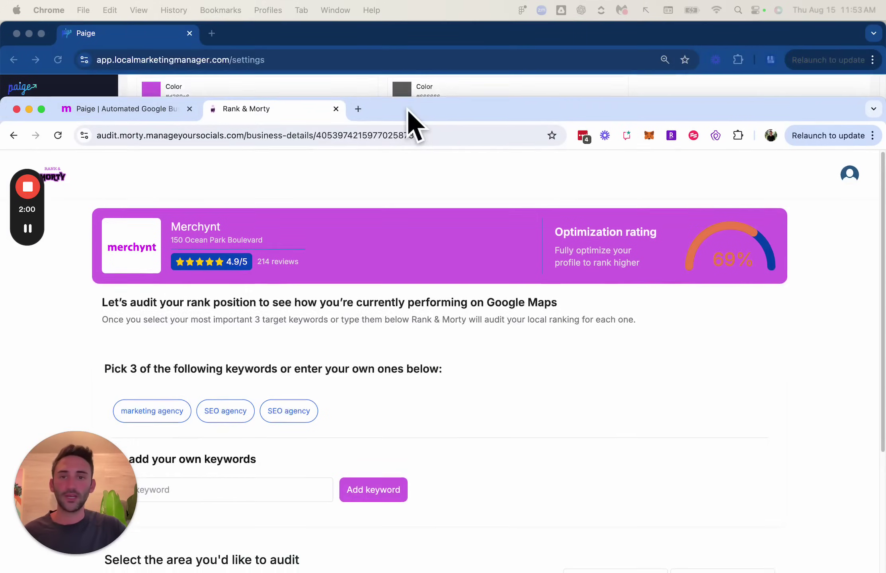
double_click(422, 70)
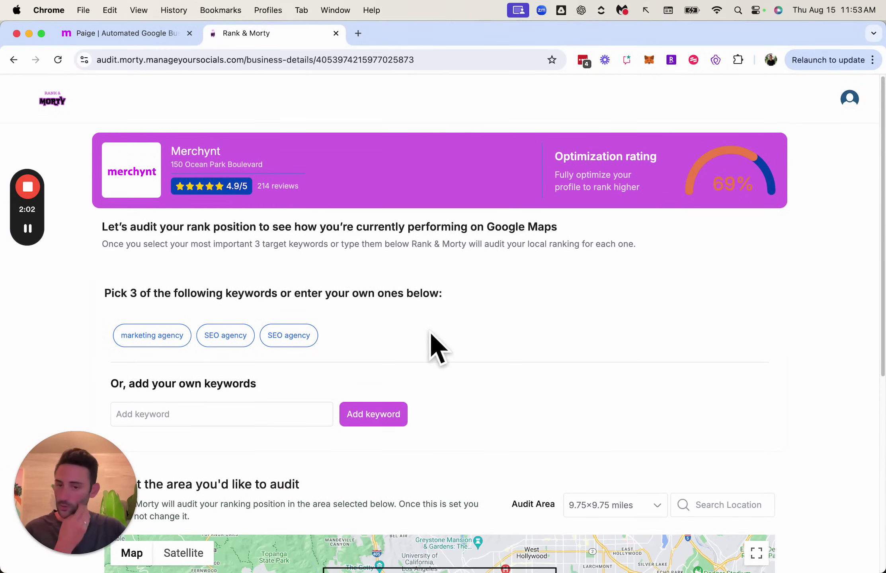
scroll(343, 348, down, 2)
scroll(333, 329, down, 1)
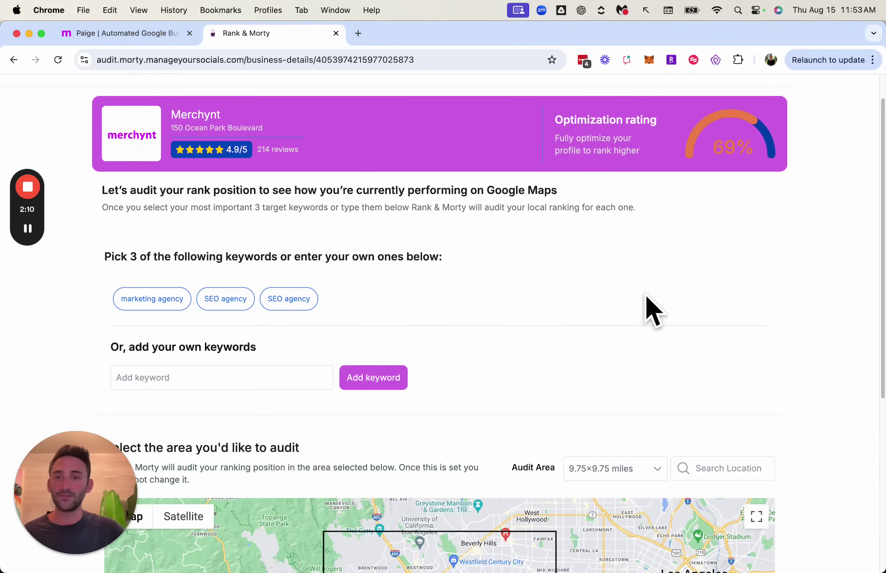
scroll(343, 302, down, 3)
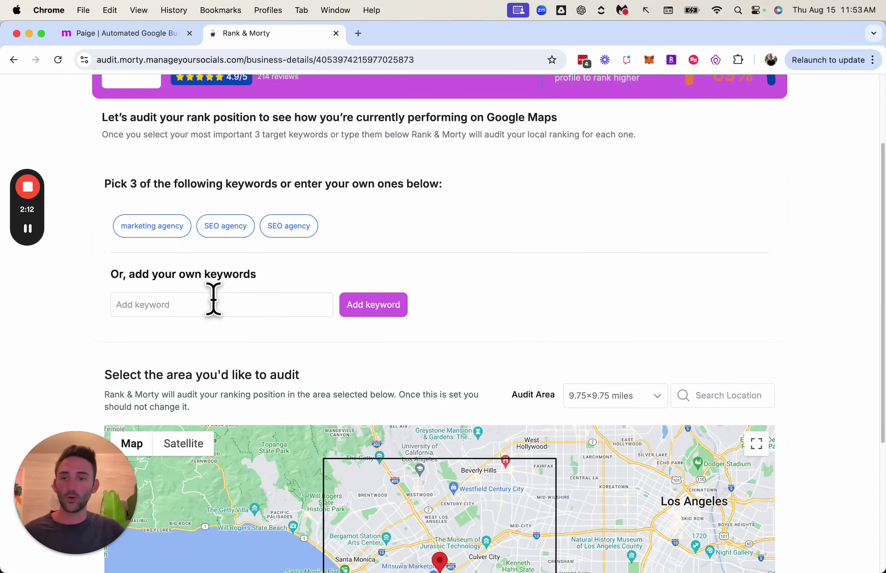
- Audit only 'marketing agency' over the 9.75×9.75 miles map, dropping both SEO agency keywords
click(284, 229)
click(228, 229)
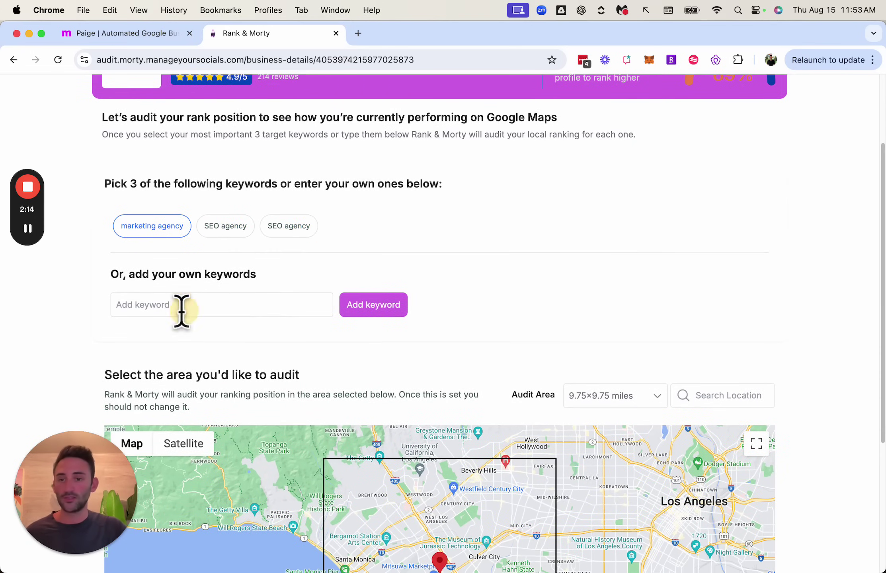
scroll(178, 312, down, 5)
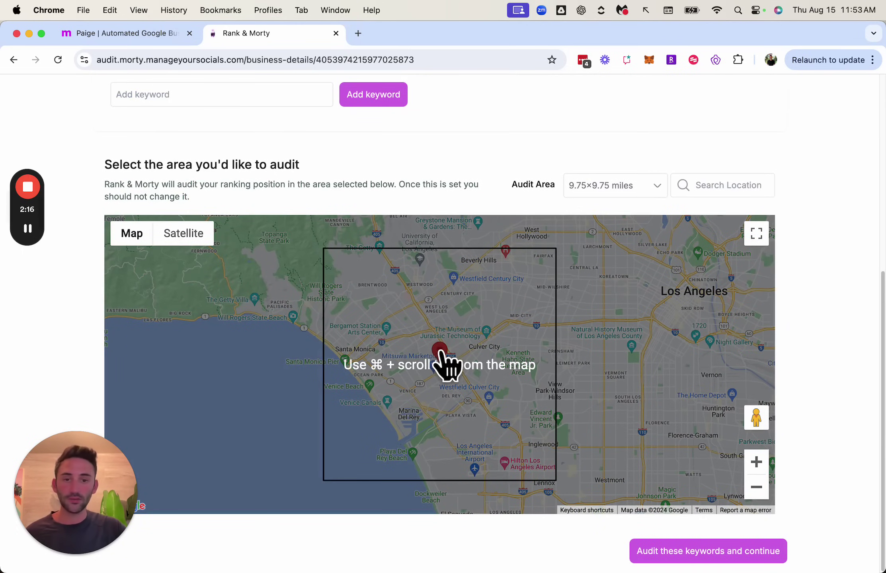
drag(441, 352, 461, 328)
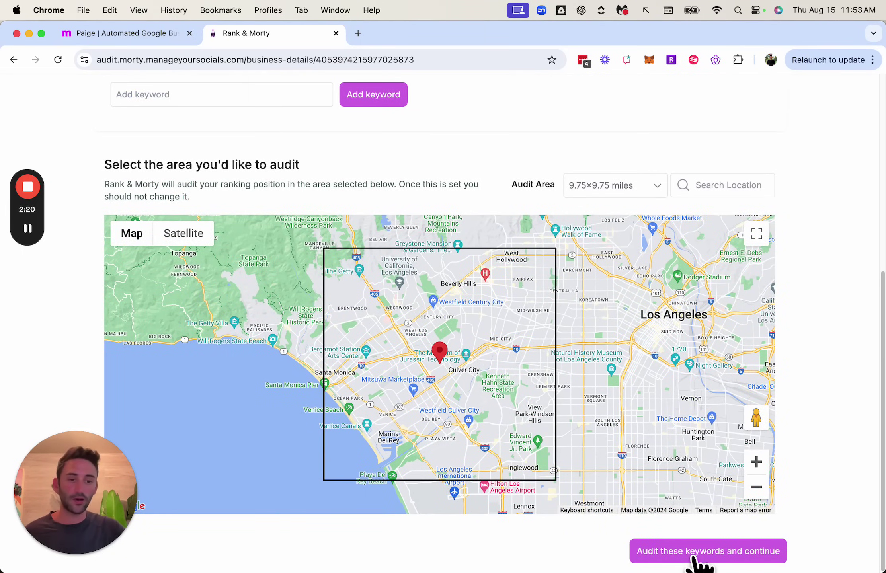
click(694, 557)
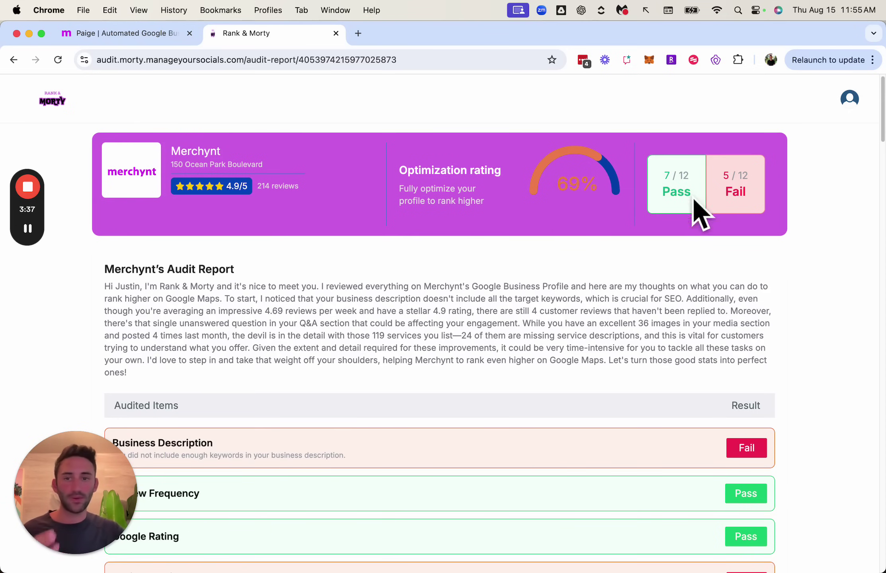
- Read the audit summary and first items: Business Description and Review Replies failing
scroll(621, 243, down, 2)
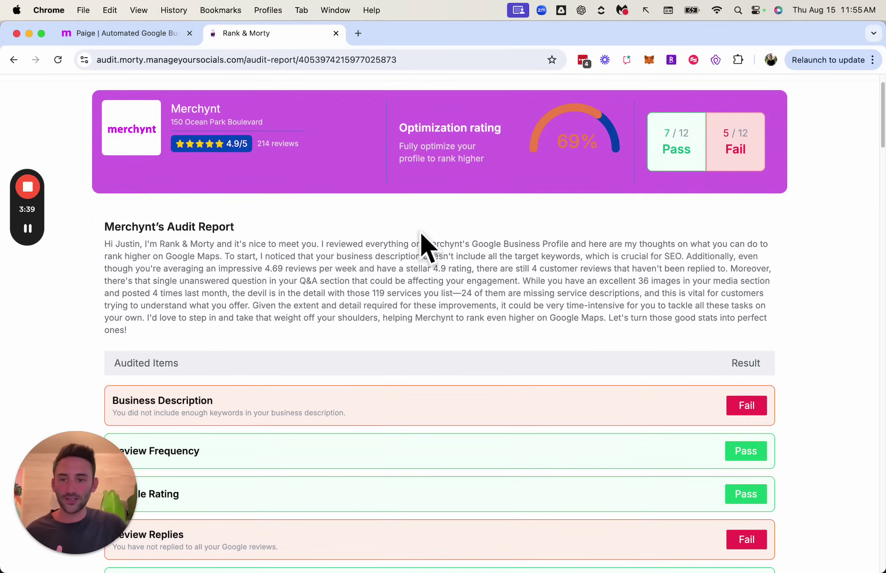
scroll(425, 247, down, 3)
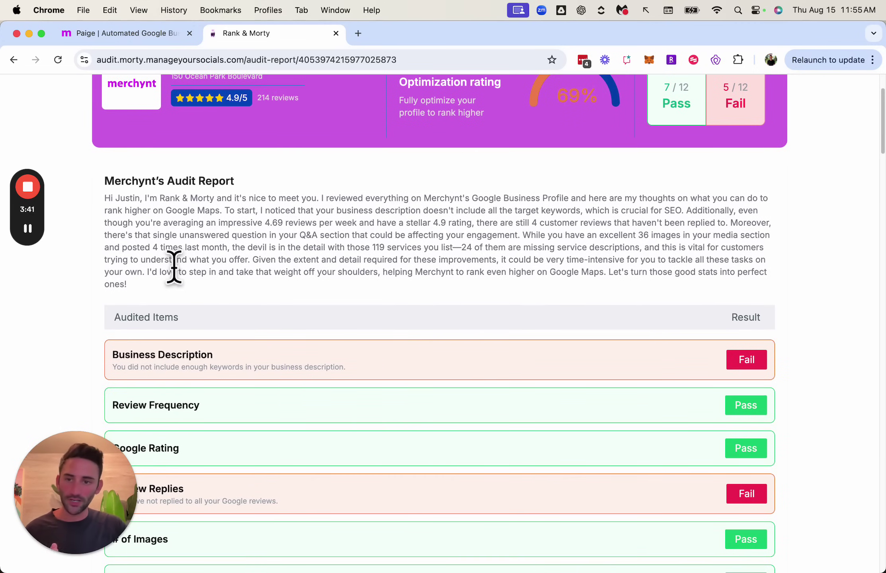
scroll(122, 205, down, 1)
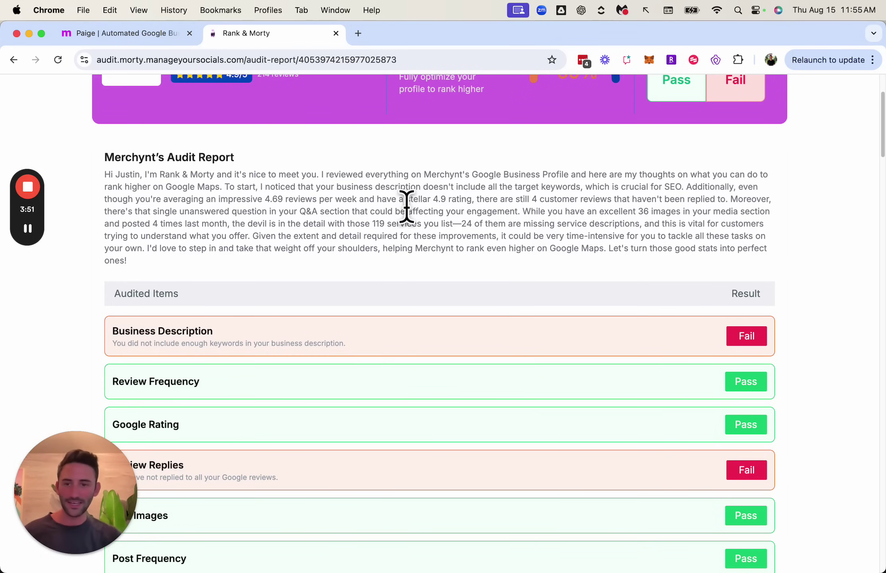
scroll(404, 205, down, 3)
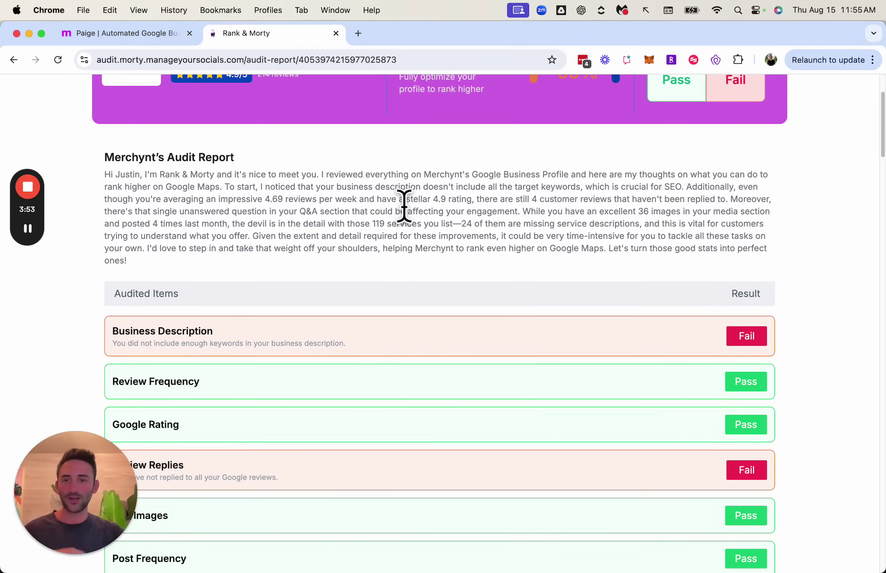
- Go past the description note, services, reviews and unanswered questions down to Heatmap audits
scroll(392, 263, down, 8)
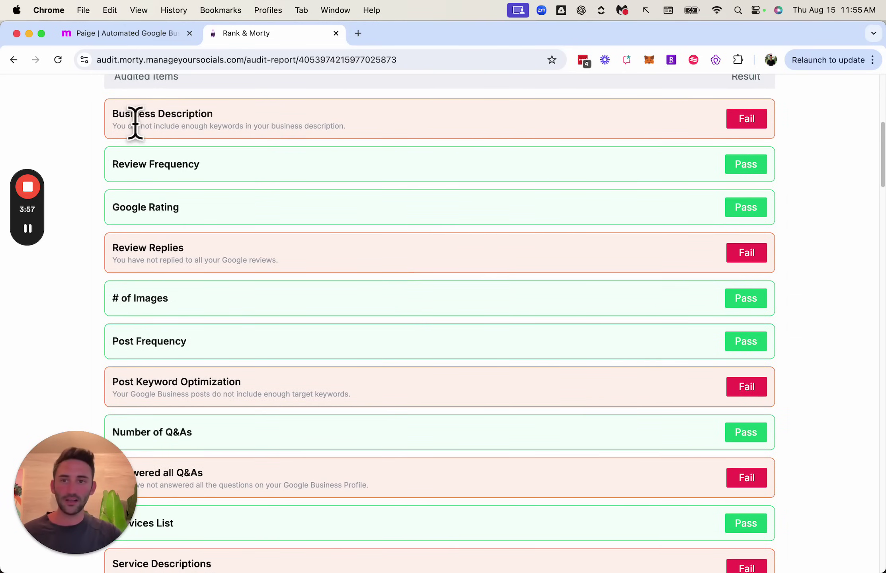
drag(127, 126, 334, 126)
click(334, 126)
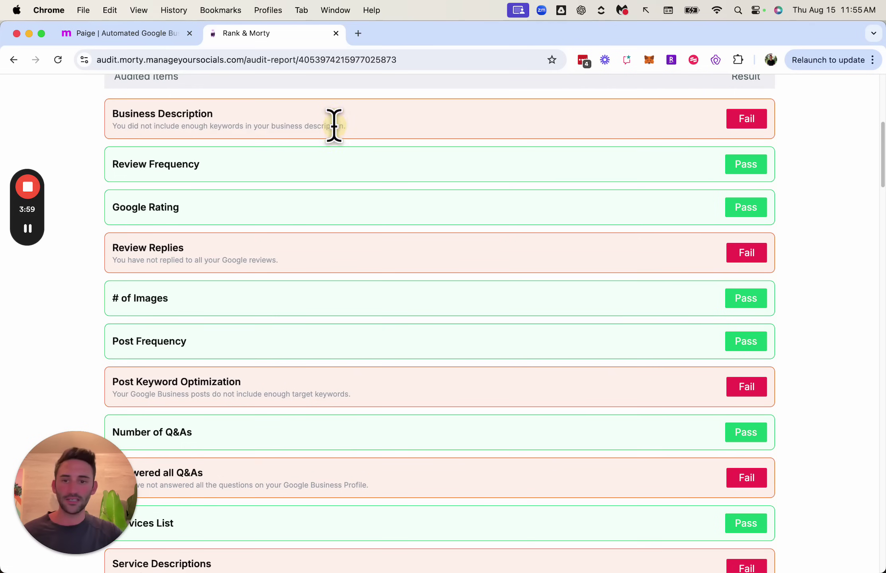
scroll(414, 259, down, 8)
scroll(418, 279, down, 18)
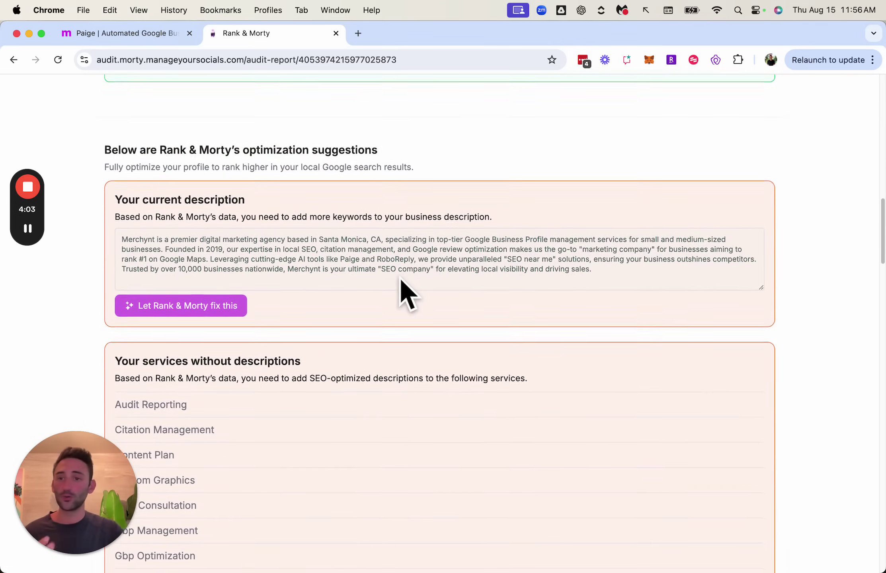
scroll(400, 279, down, 4)
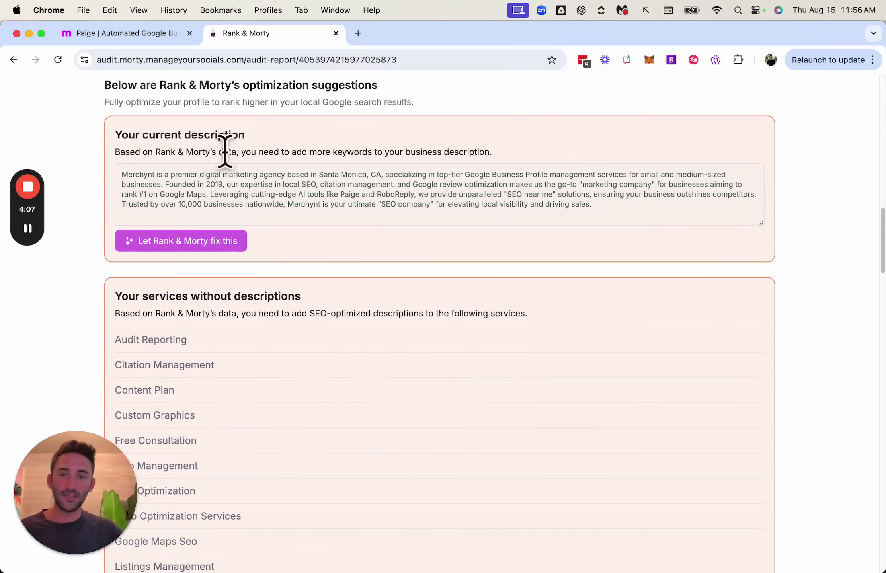
scroll(392, 152, down, 10)
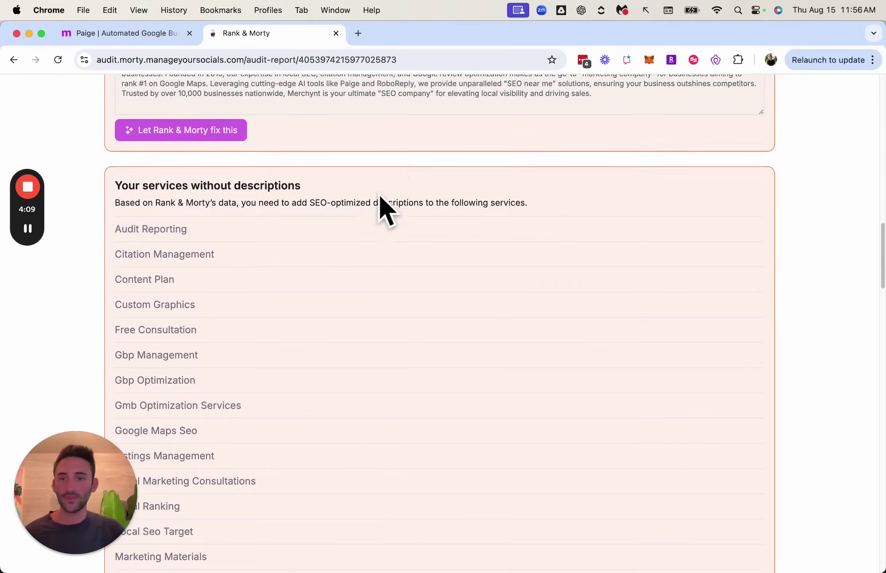
scroll(251, 160, down, 20)
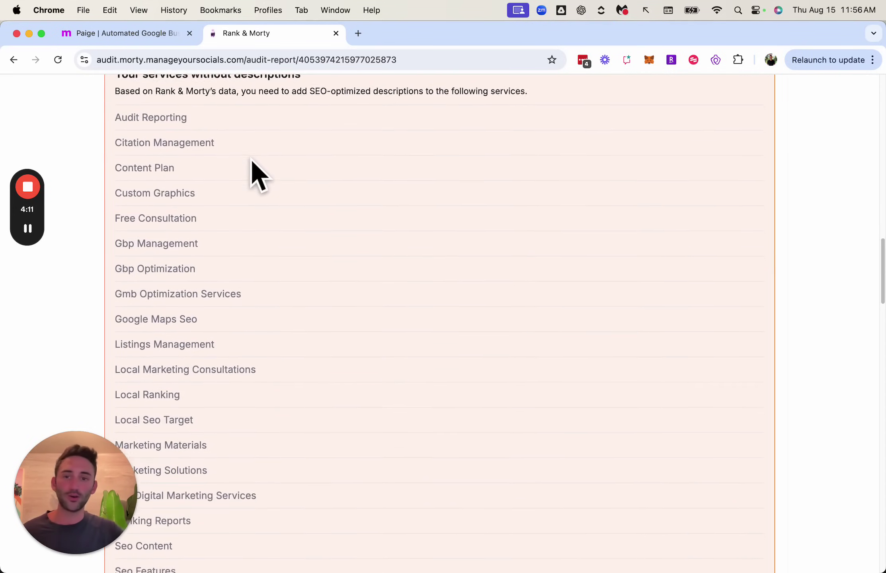
scroll(275, 191, down, 7)
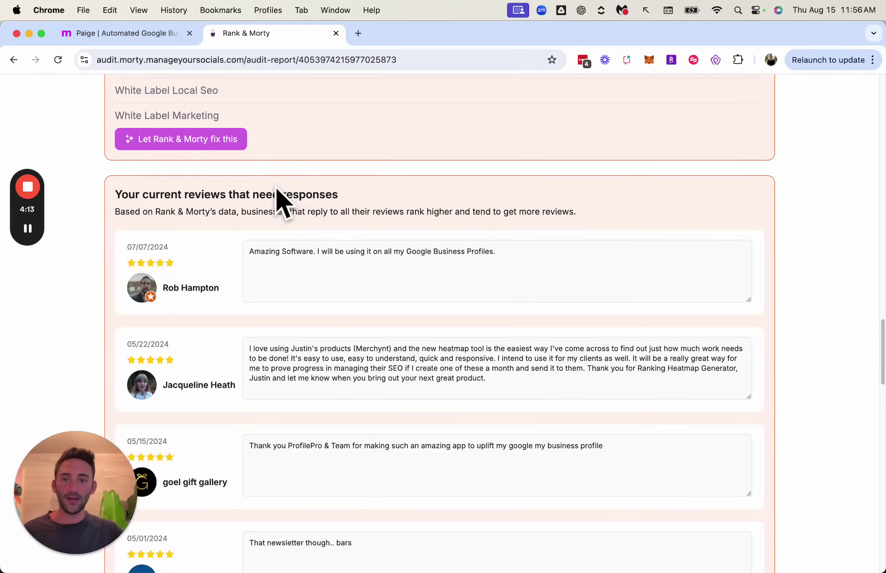
scroll(358, 237, down, 16)
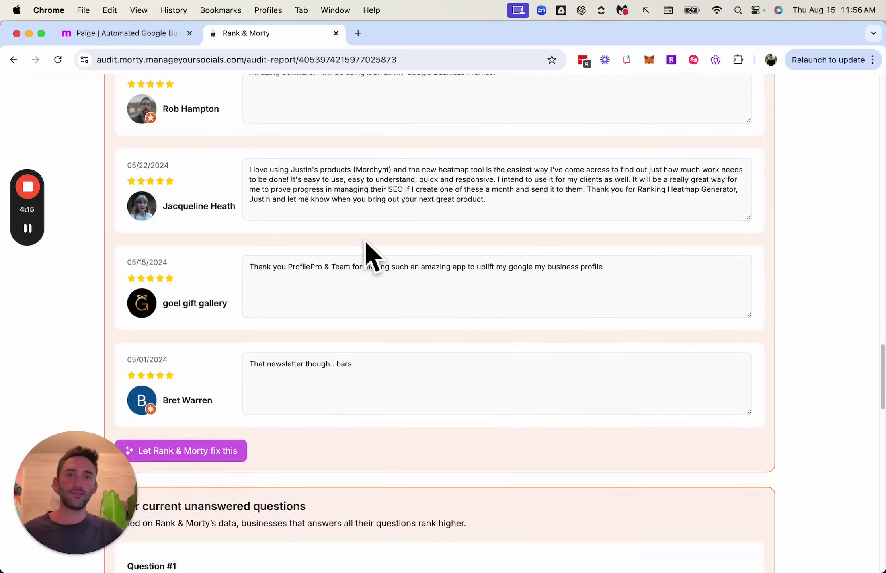
scroll(365, 242, down, 17)
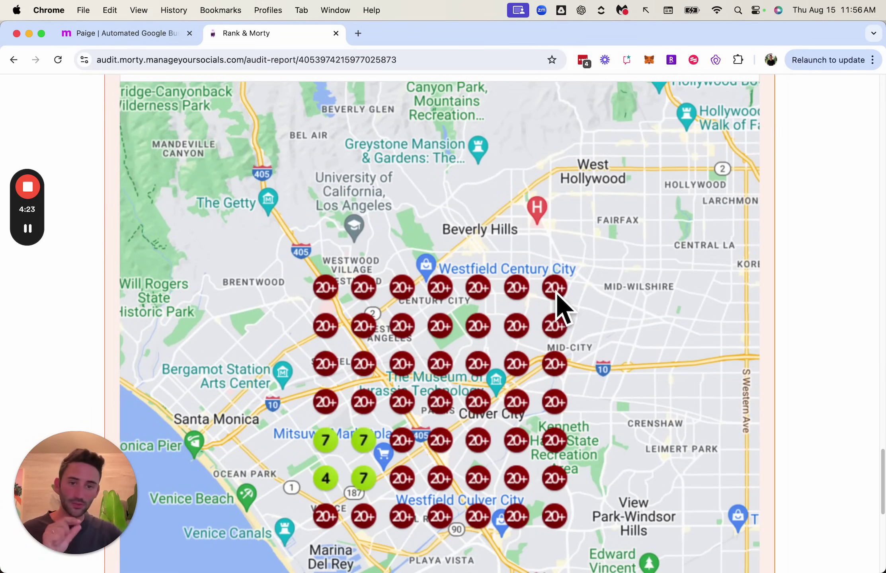
- Inspect the marketing agency heatmap (average rank #19), then reach the Get in touch section
scroll(548, 298, up, 3)
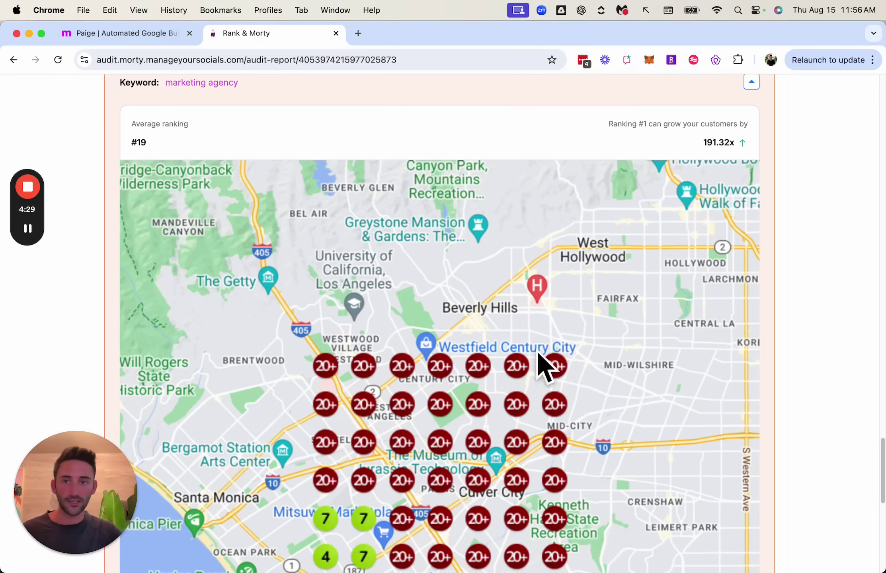
scroll(217, 100, up, 1)
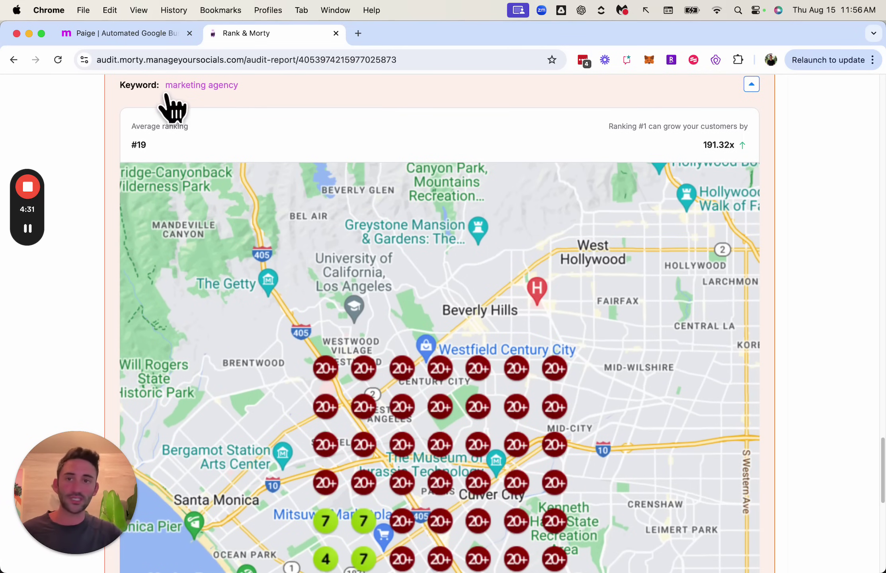
scroll(478, 282, down, 2)
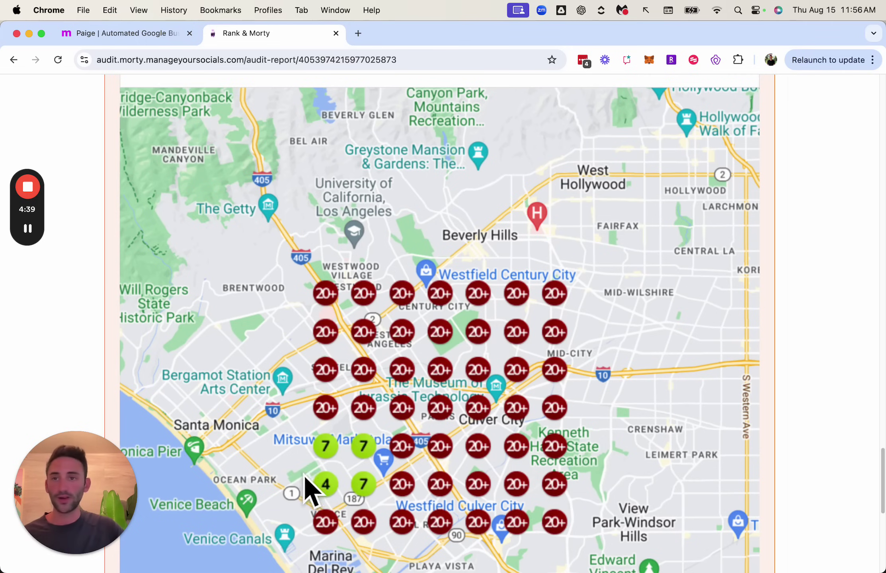
scroll(376, 492, down, 2)
scroll(499, 360, down, 10)
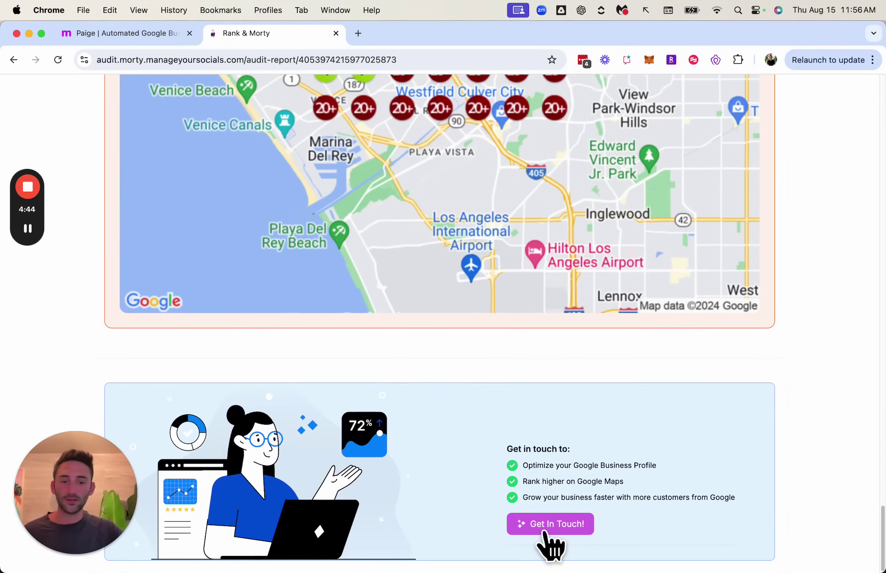
- Scroll back up to the unanswered reviews and questions section
scroll(546, 535, up, 15)
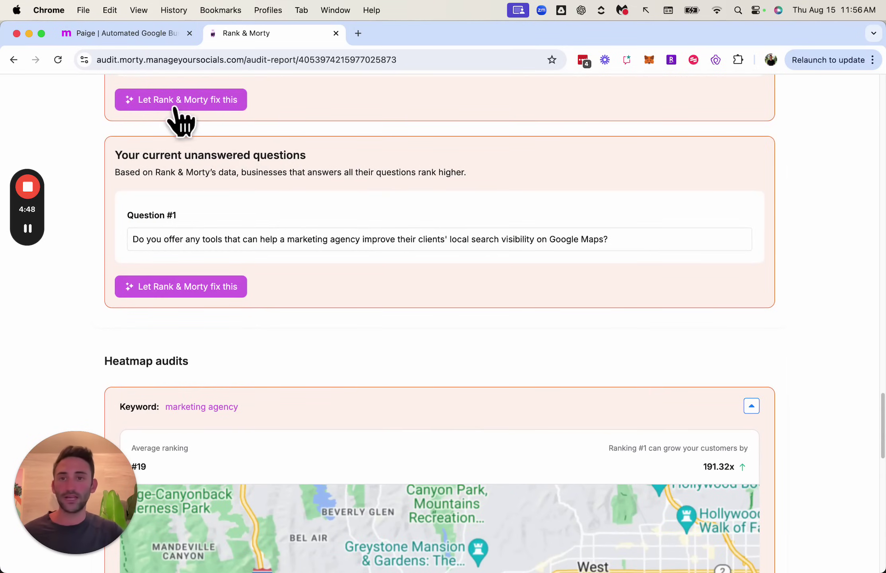
scroll(191, 133, up, 1)
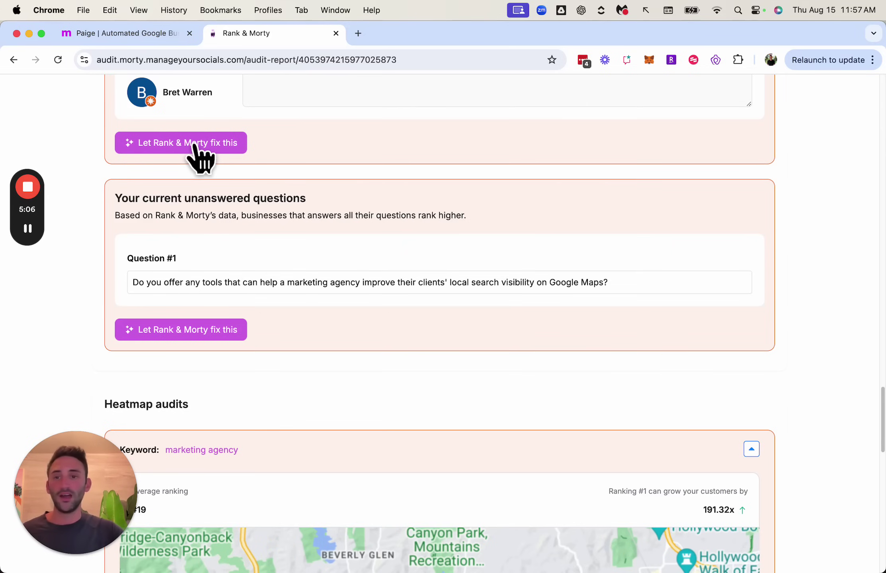
- Let Rank & Morty fix the unanswered reviews, then view Merchynt's Agencies partner page
click(195, 144)
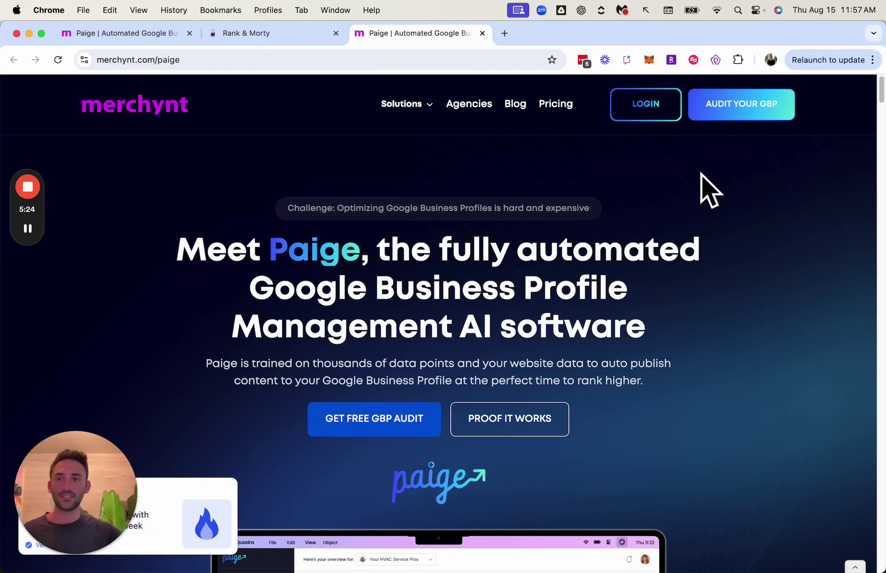
click(119, 35)
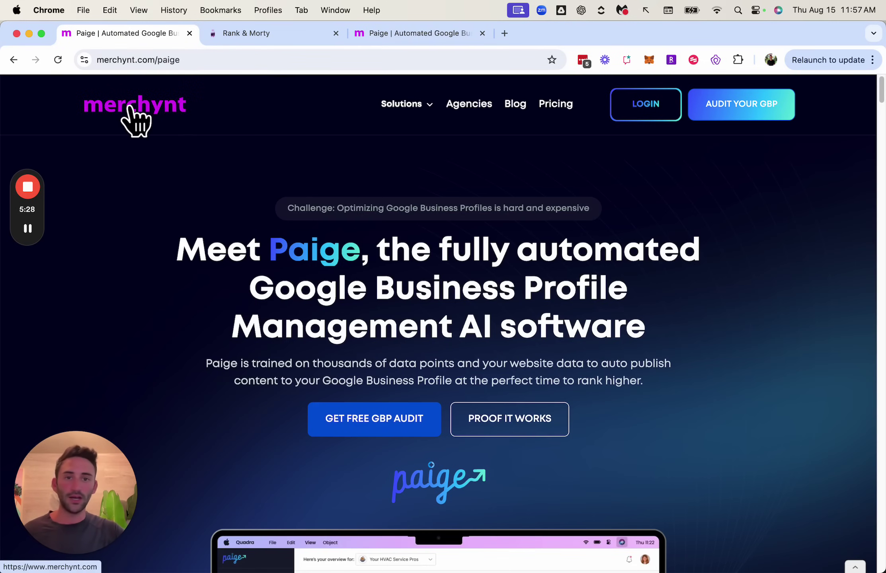
click(473, 104)
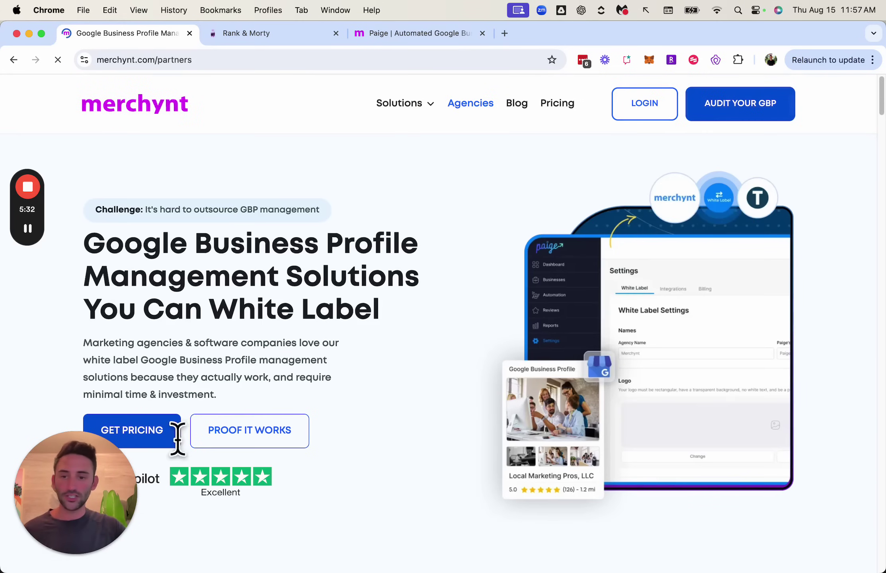
- Check the Agency Partner Program pricing form, then open the Paige product page
click(164, 436)
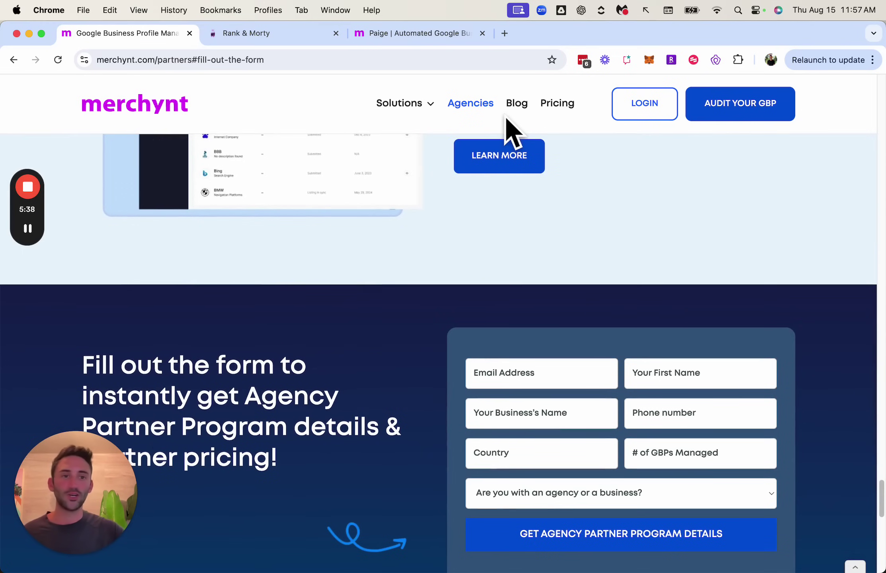
mouse_move(402, 103)
click(318, 231)
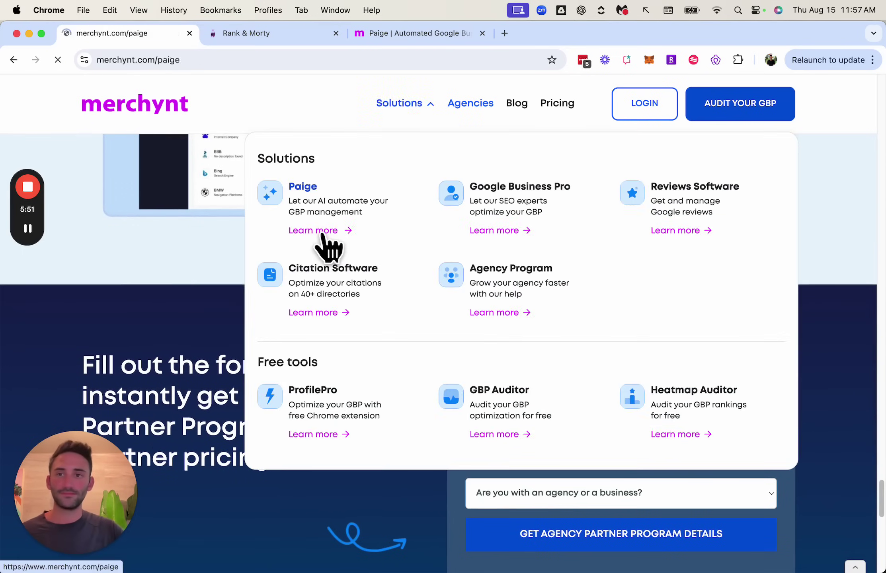